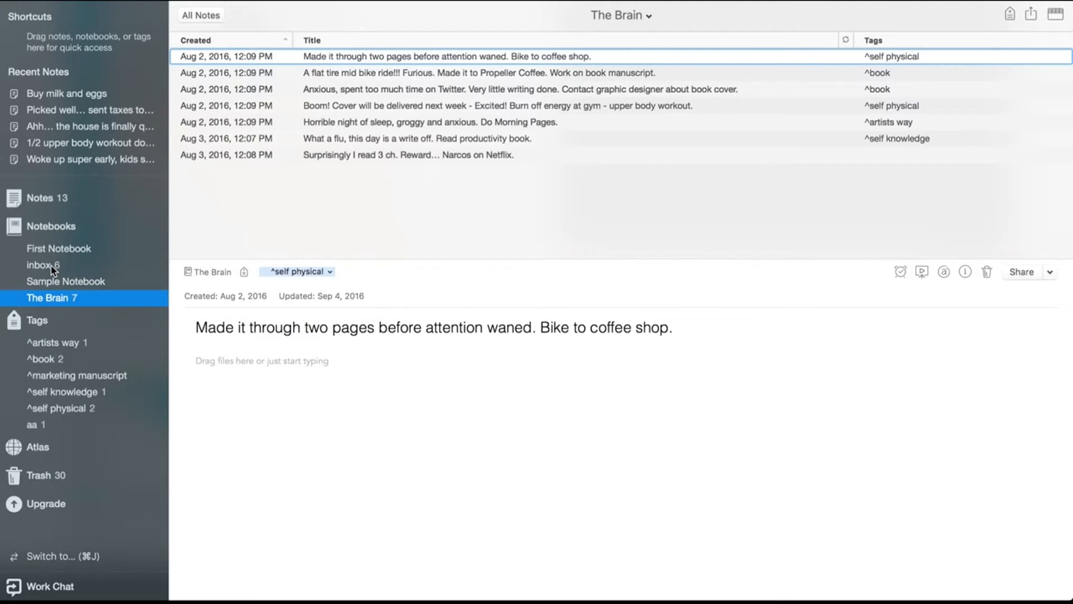
Open the inbox notebook and read through several of its notes
left_click(51, 266)
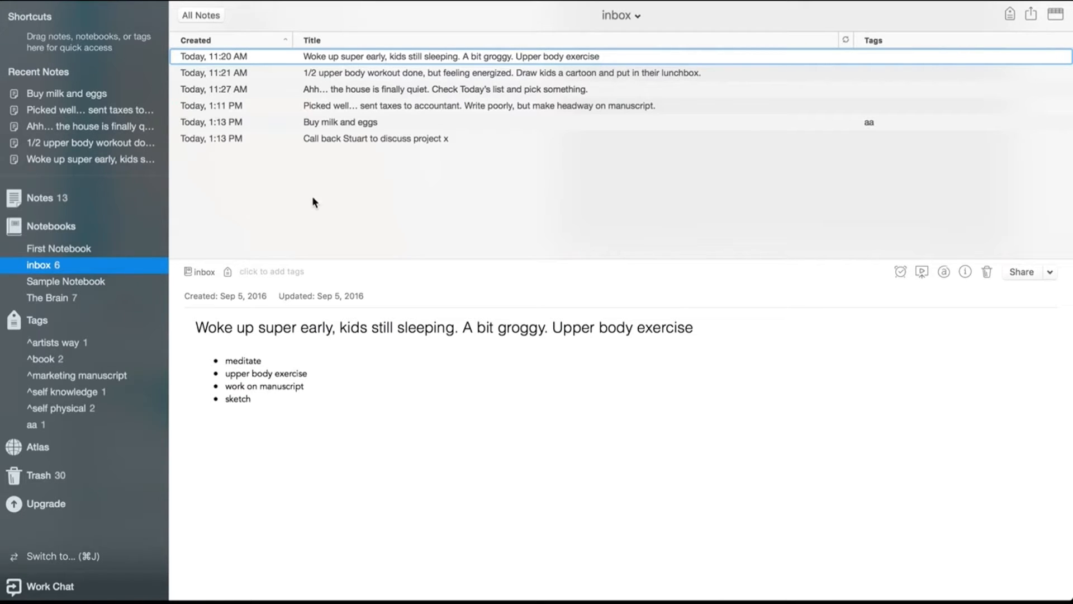
left_click(256, 73)
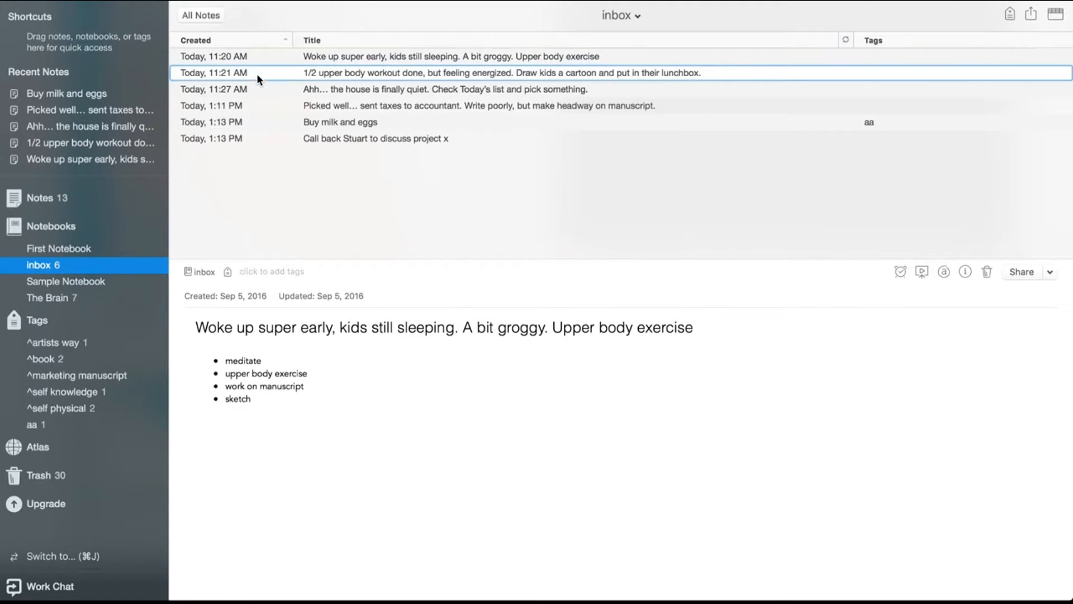
left_click(243, 90)
left_click(238, 101)
left_click(233, 122)
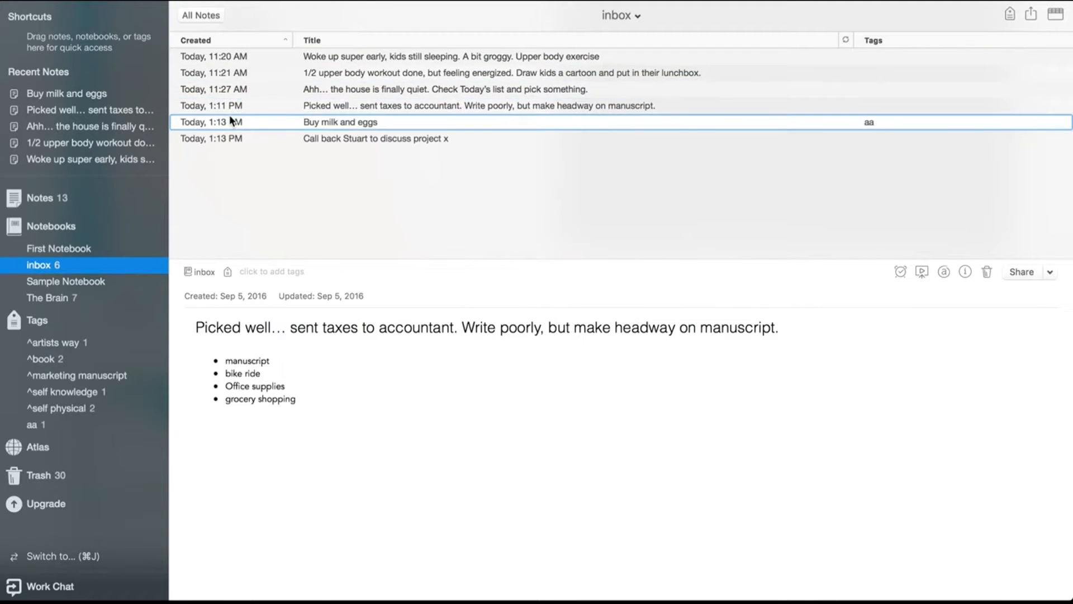
left_click(229, 57)
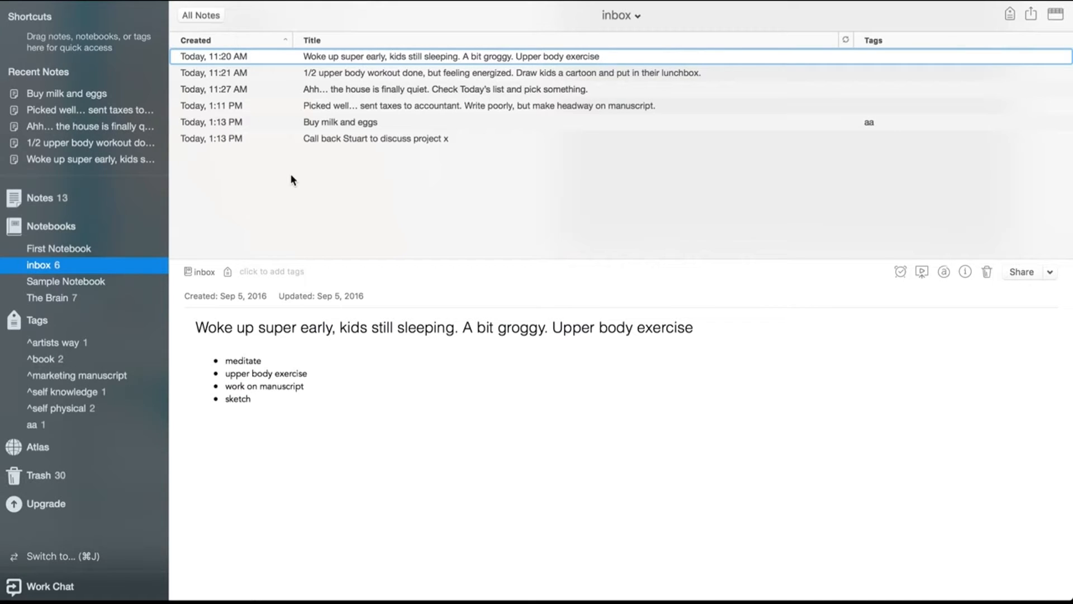
Reverse the notes' sort order by creation date, restore it, and review the first and last notes
left_click(223, 40)
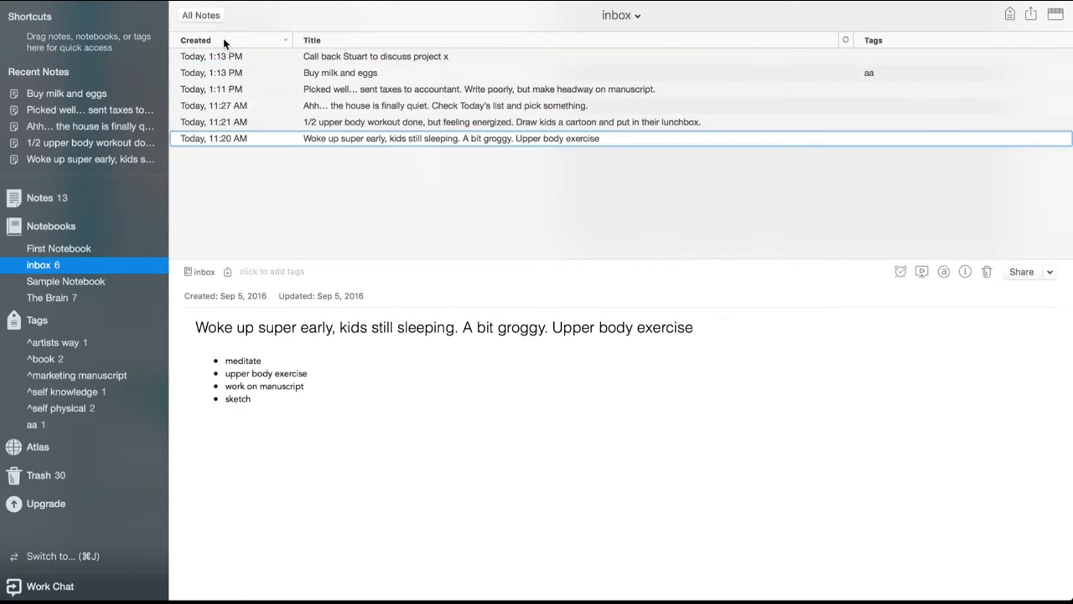
left_click(224, 40)
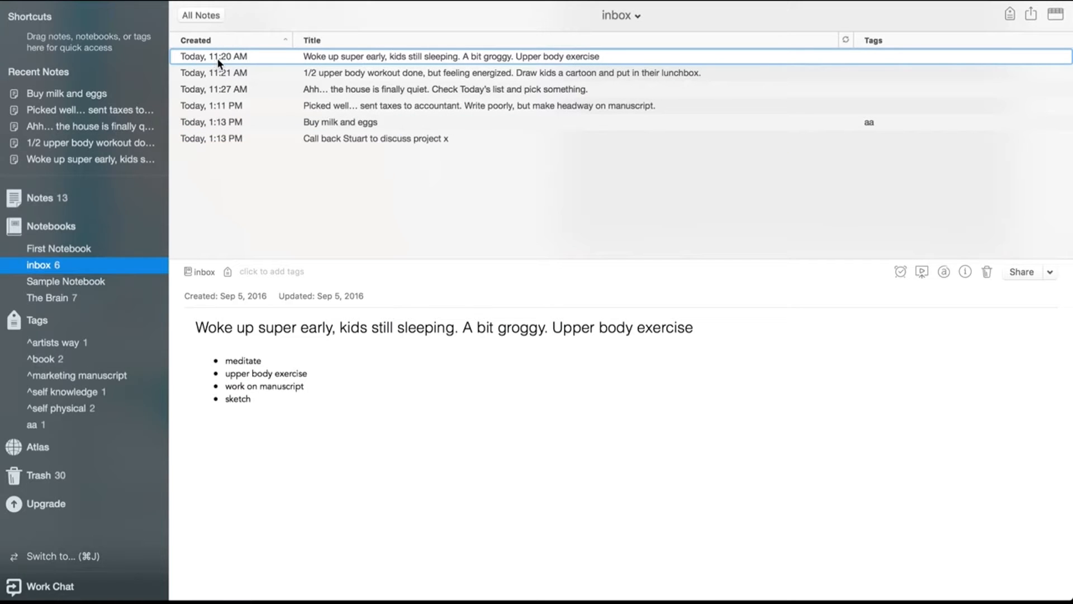
left_click(213, 140)
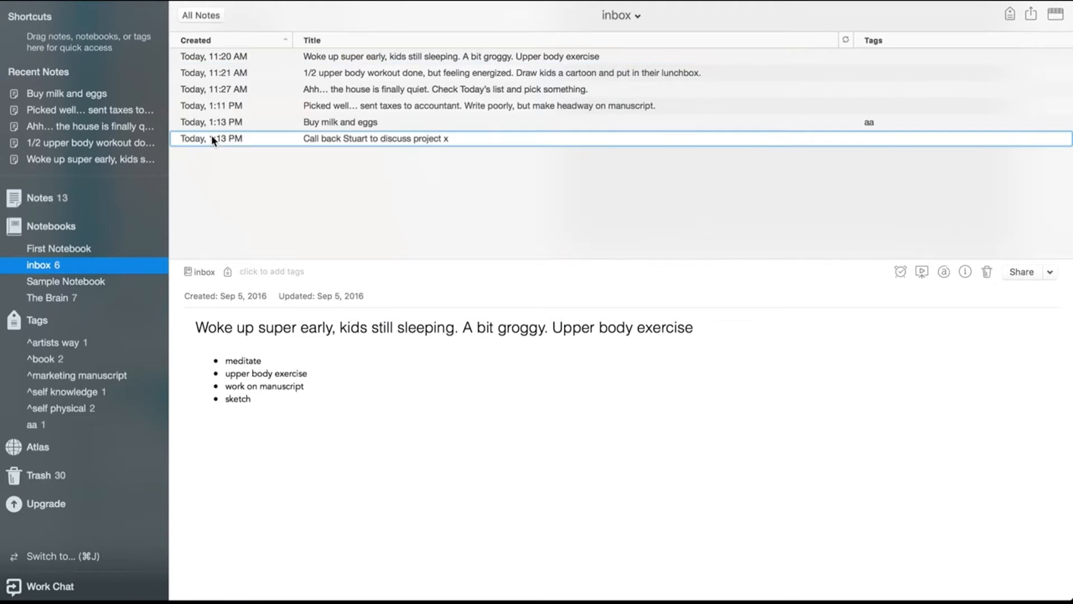
left_click(224, 58)
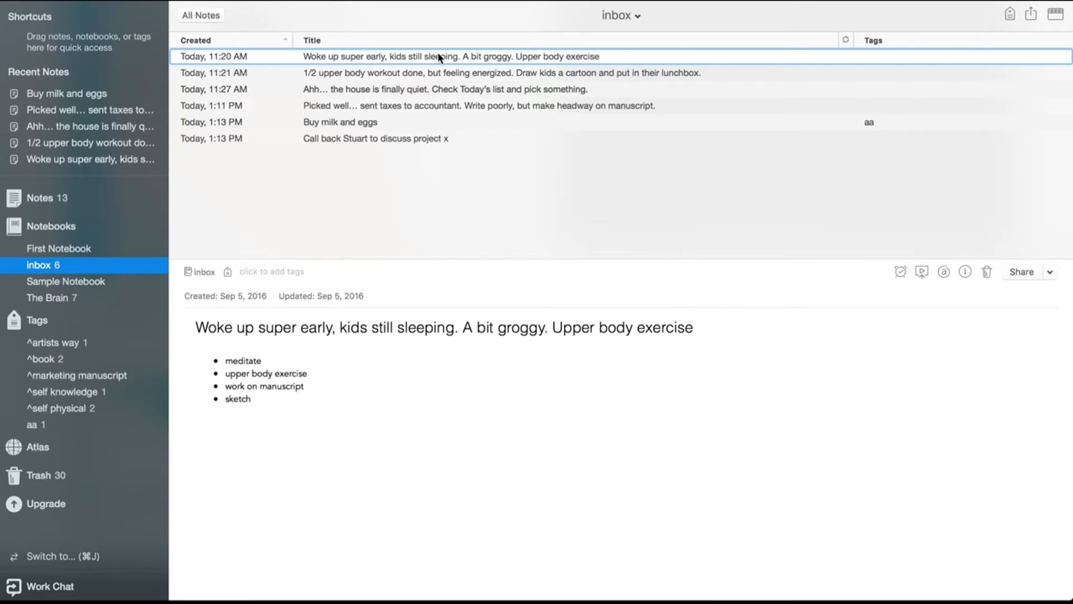
Read through each inbox note in turn from top to bottom
left_click(716, 73)
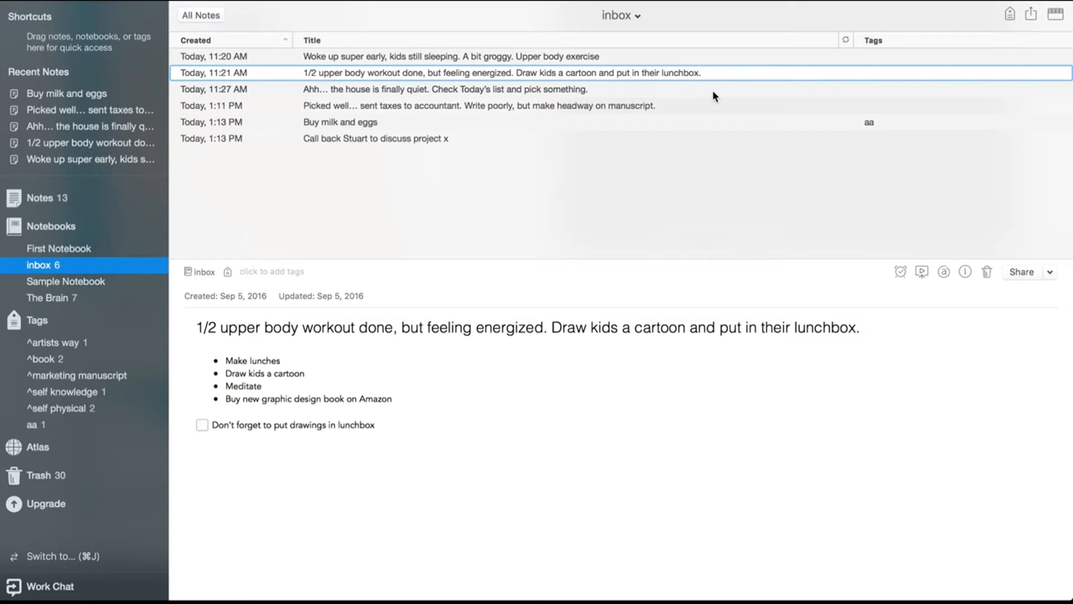
left_click(713, 93)
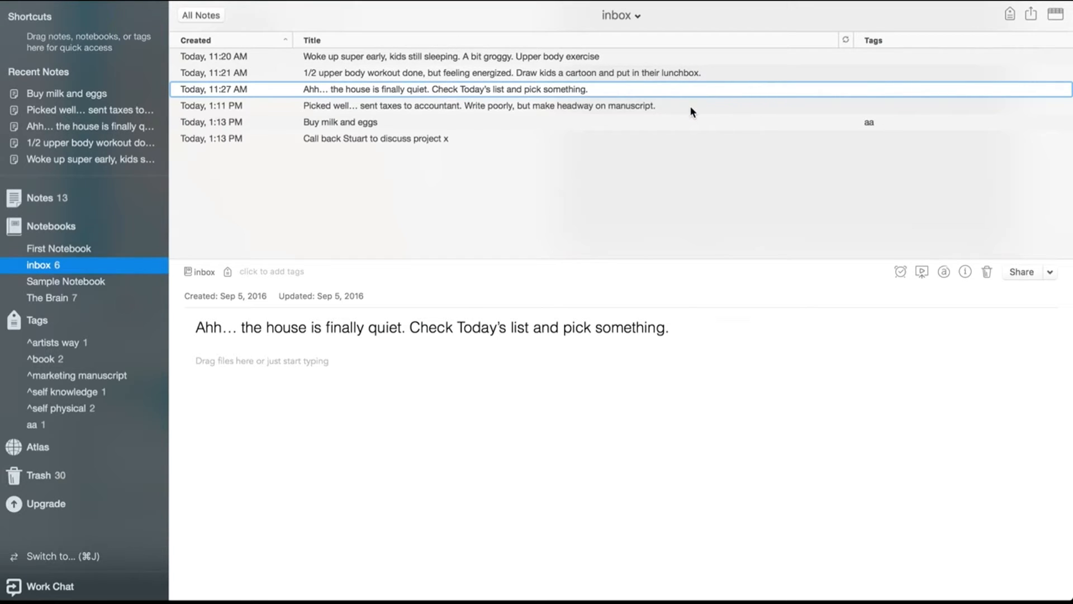
left_click(691, 107)
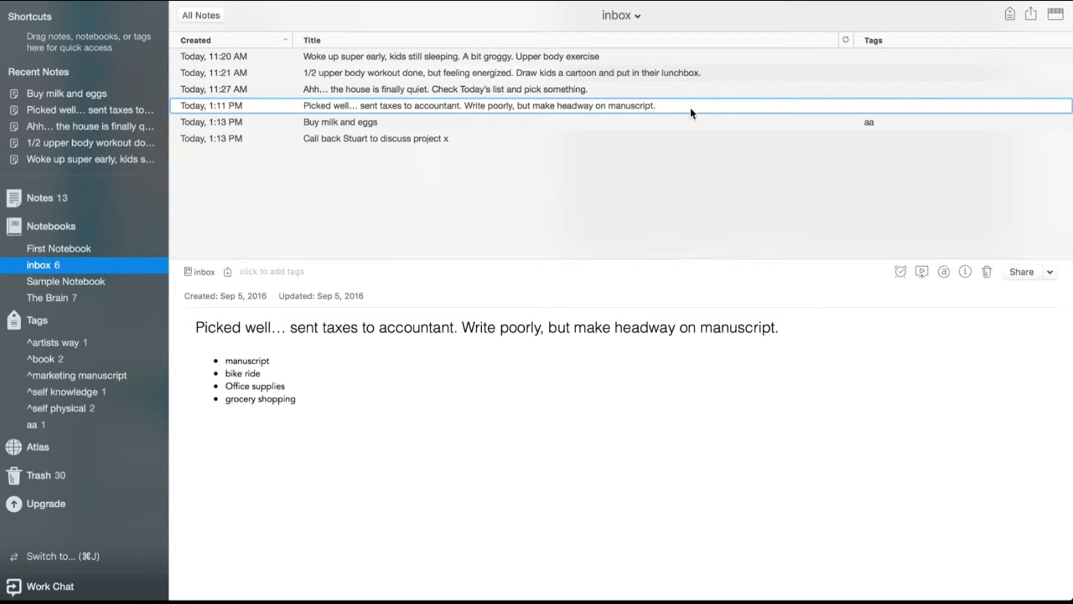
left_click(666, 122)
left_click(655, 143)
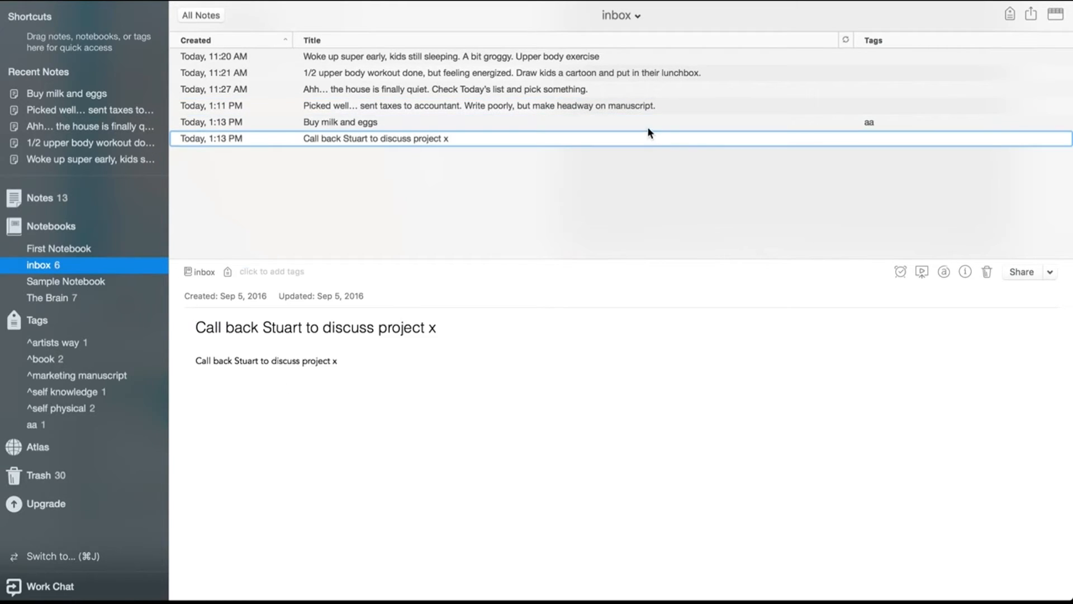
left_click(648, 129)
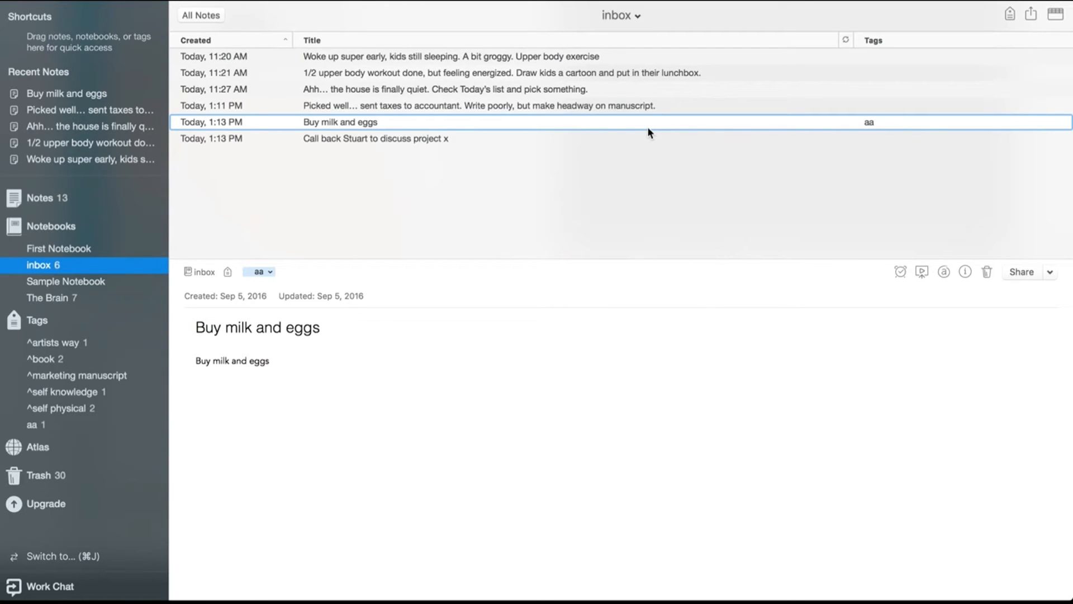
left_click(582, 56)
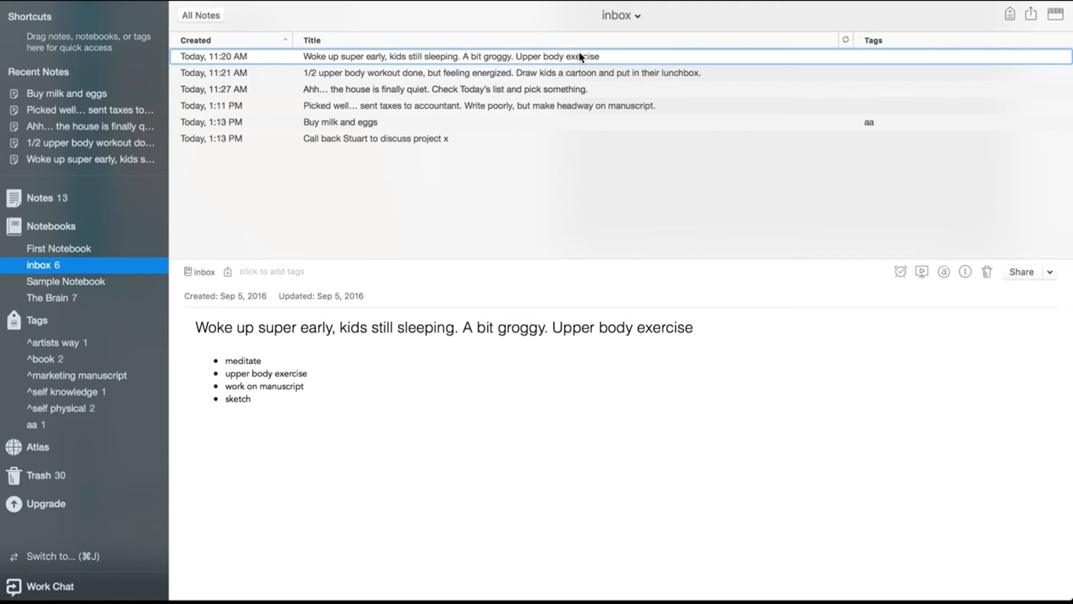
left_click(557, 72)
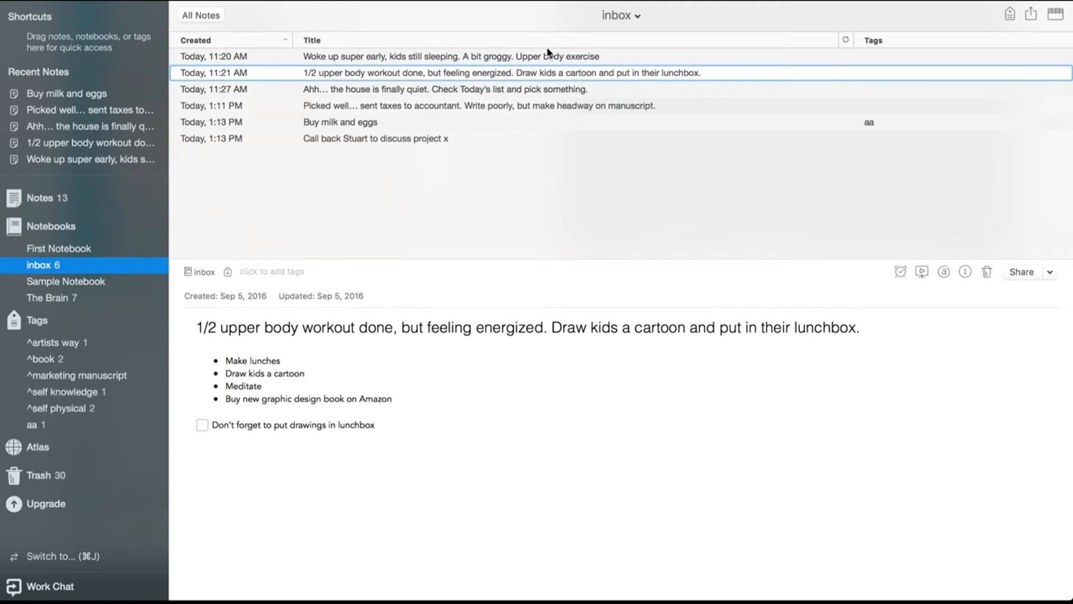
left_click(541, 58)
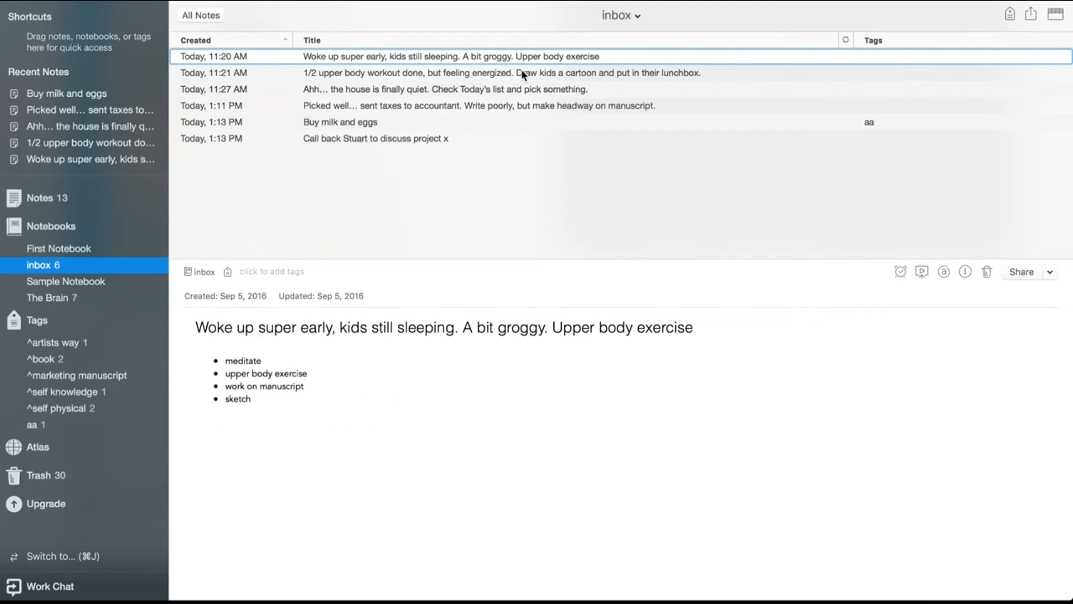
left_click(300, 271)
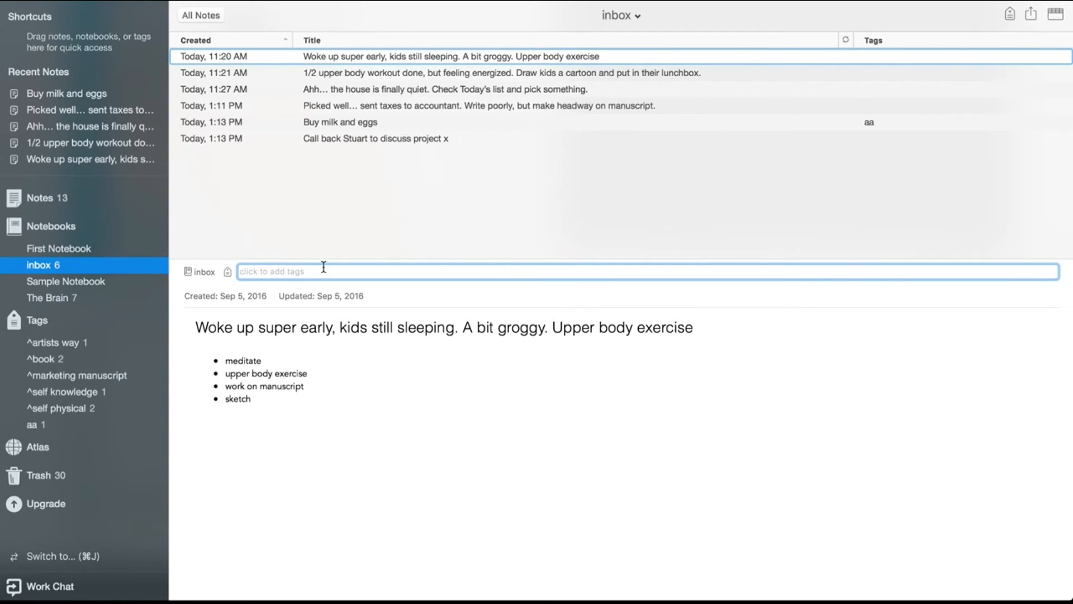
left_click(418, 74)
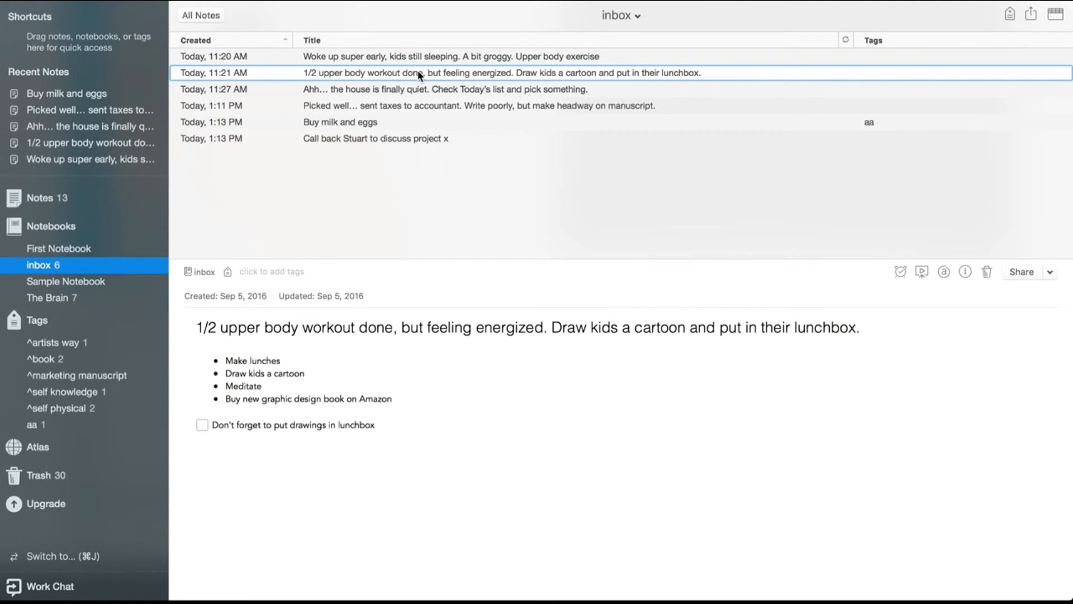
left_click_drag(213, 425, 386, 425)
left_click(369, 423)
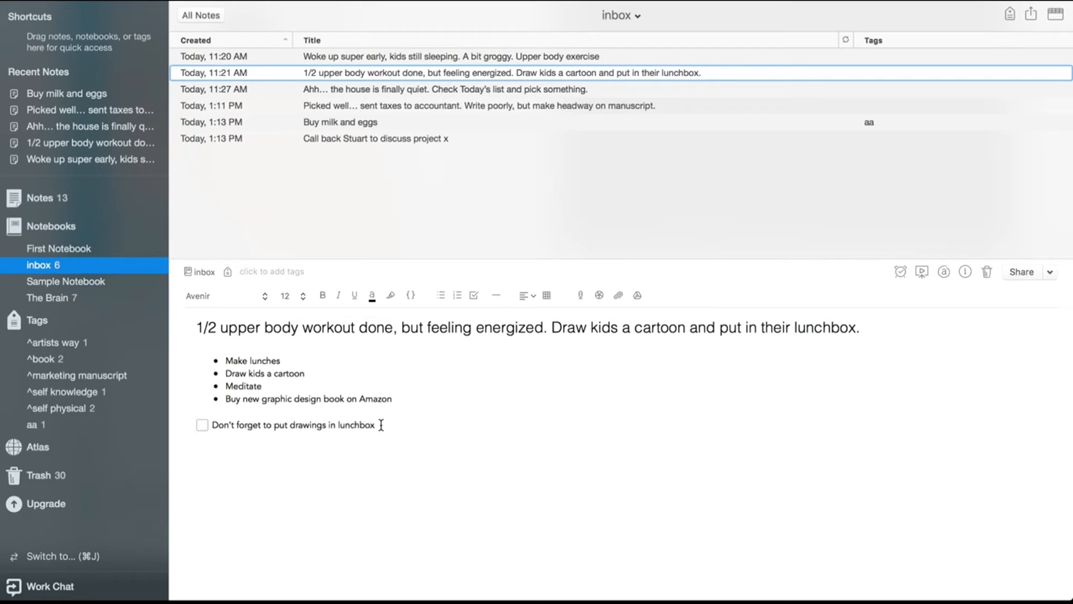
Tag the 'Picked well… sent taxes to accountant' note with ^writing manuscript
left_click(359, 106)
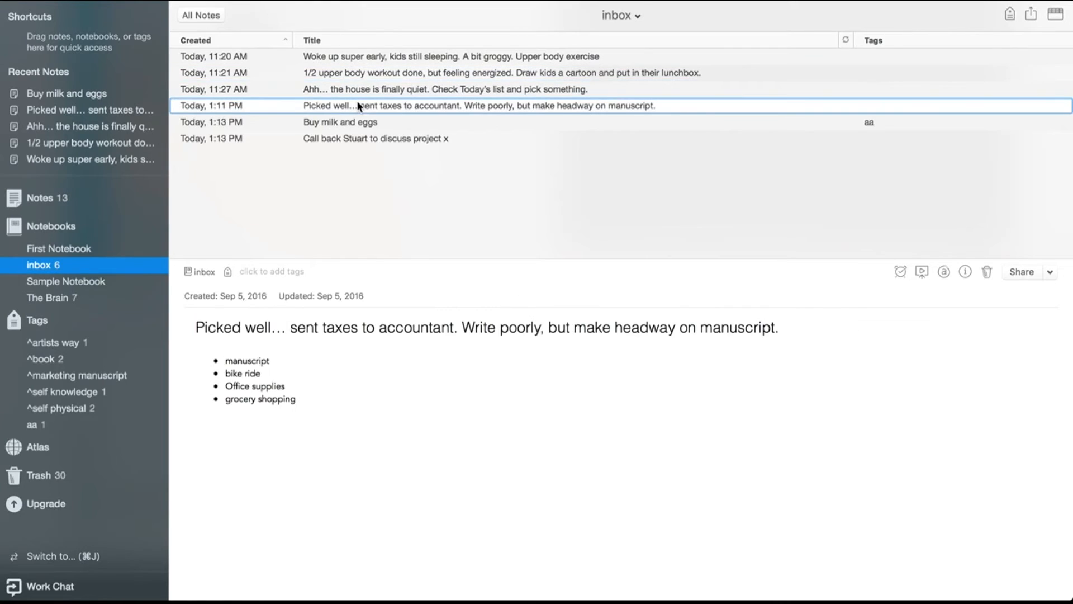
left_click(270, 272)
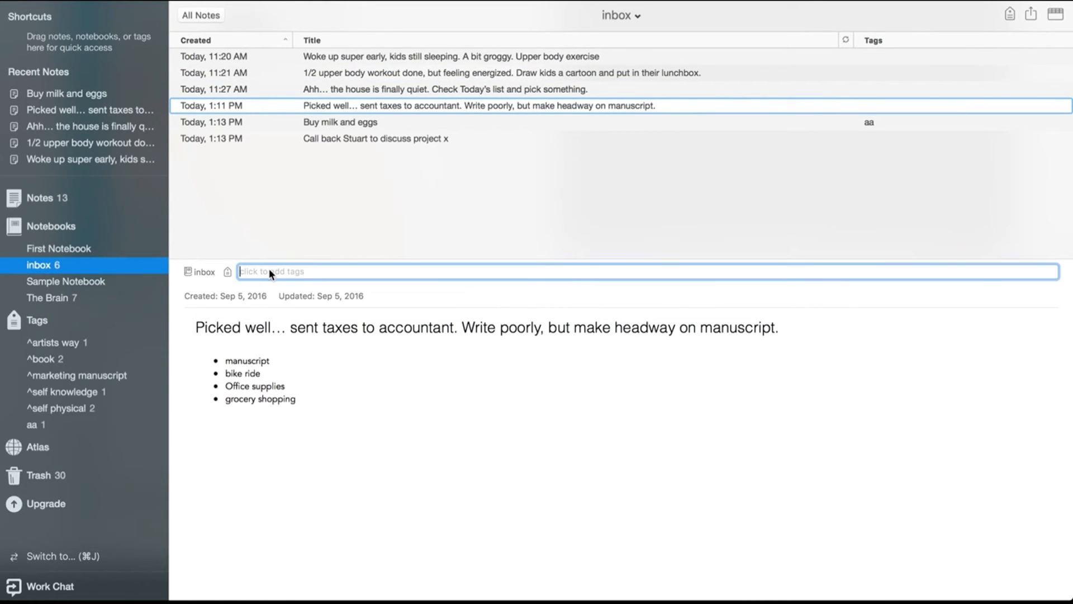
type("^")
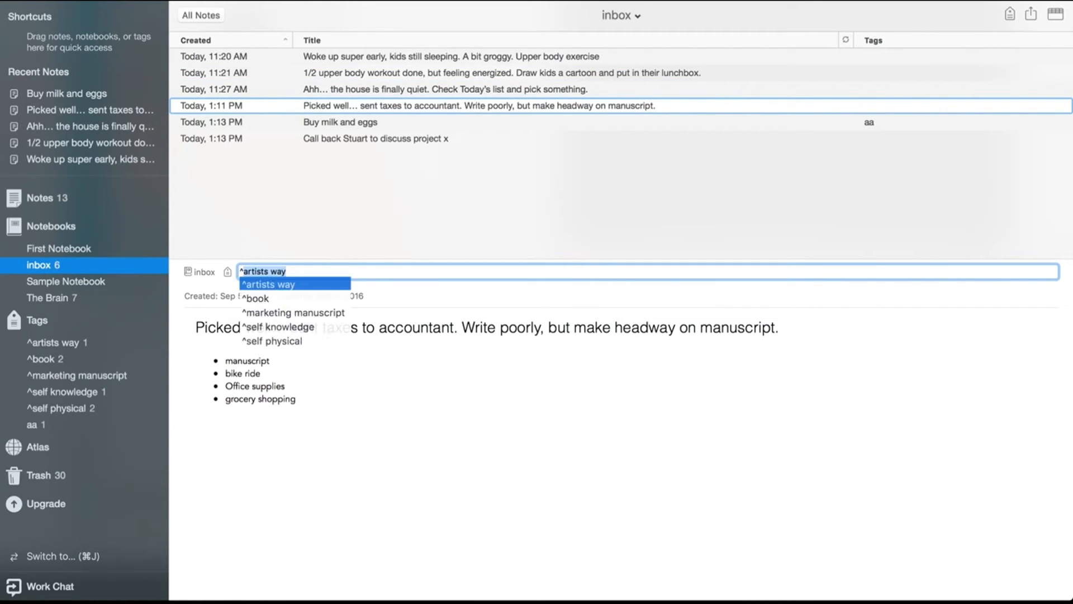
type("writing")
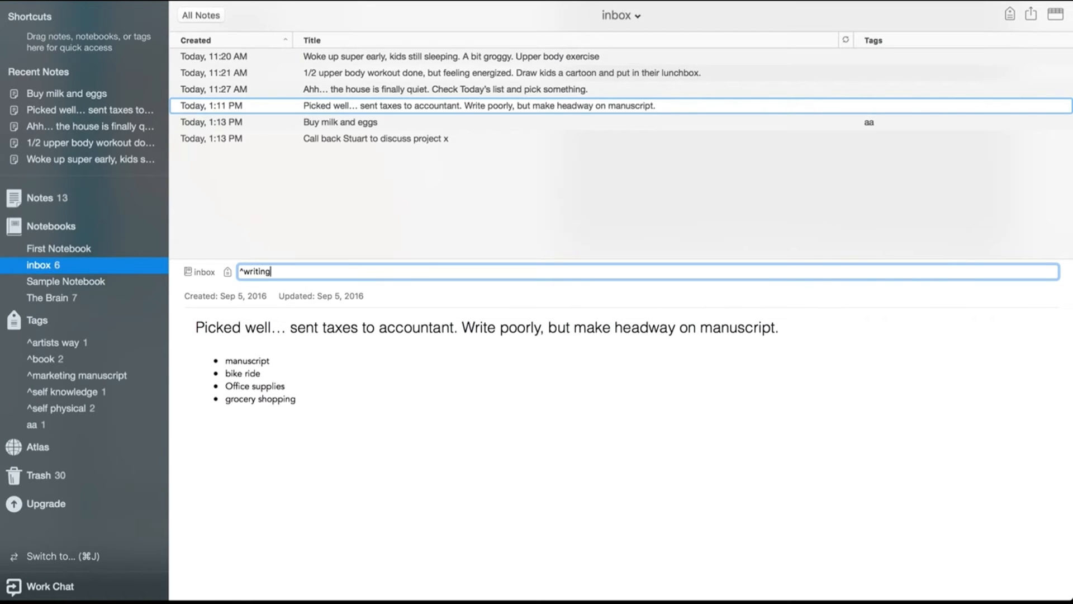
type(" manuscript")
key("Return")
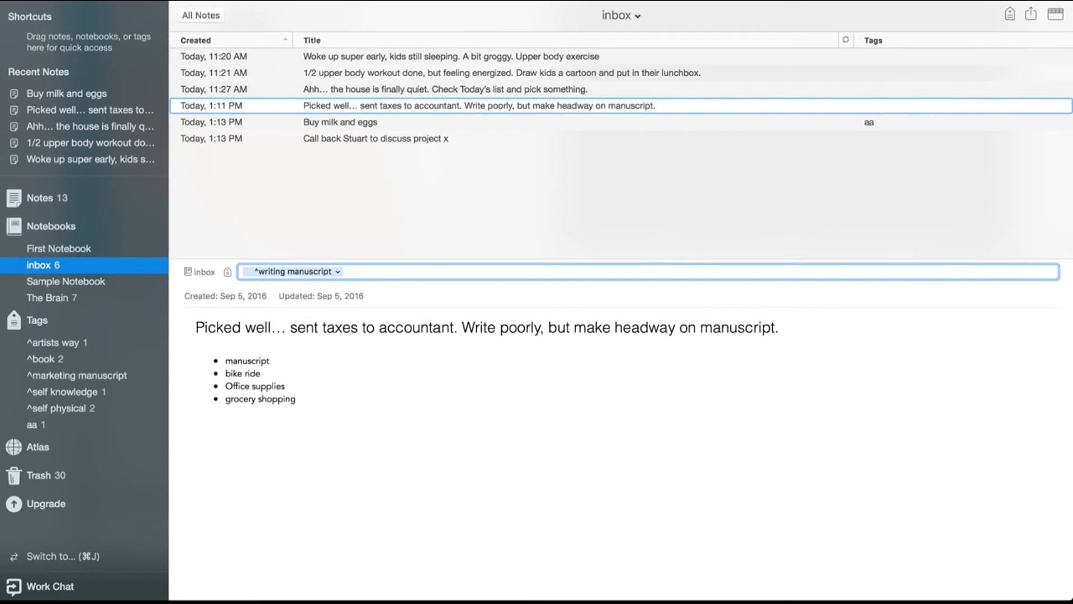
Turn the body line of the 'Buy milk and eggs' note into a checkbox to-do
left_click(352, 137)
left_click(349, 124)
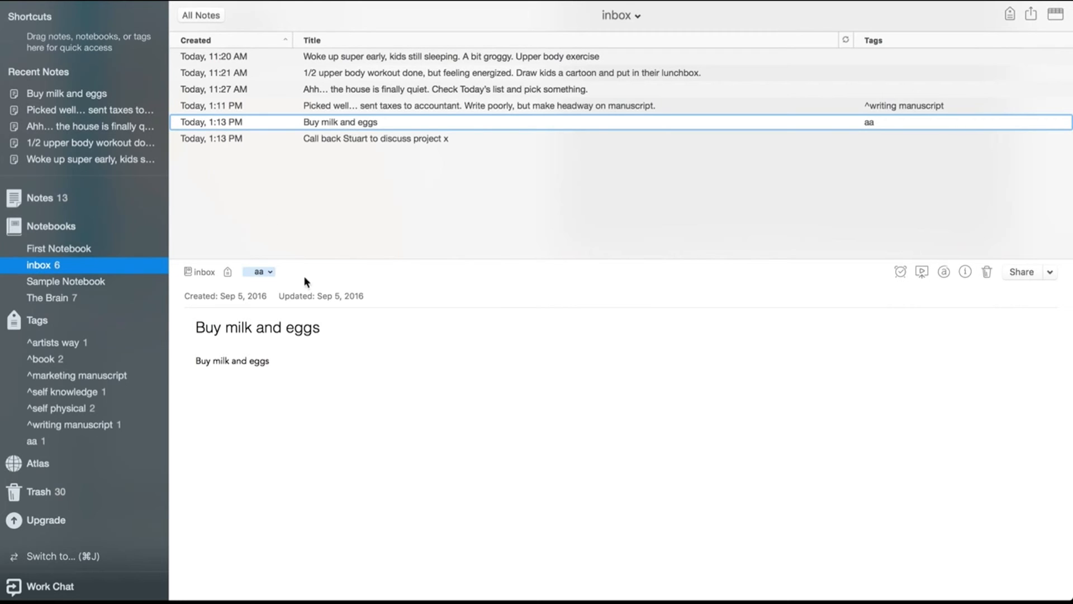
left_click(197, 361)
key("super+shift+t")
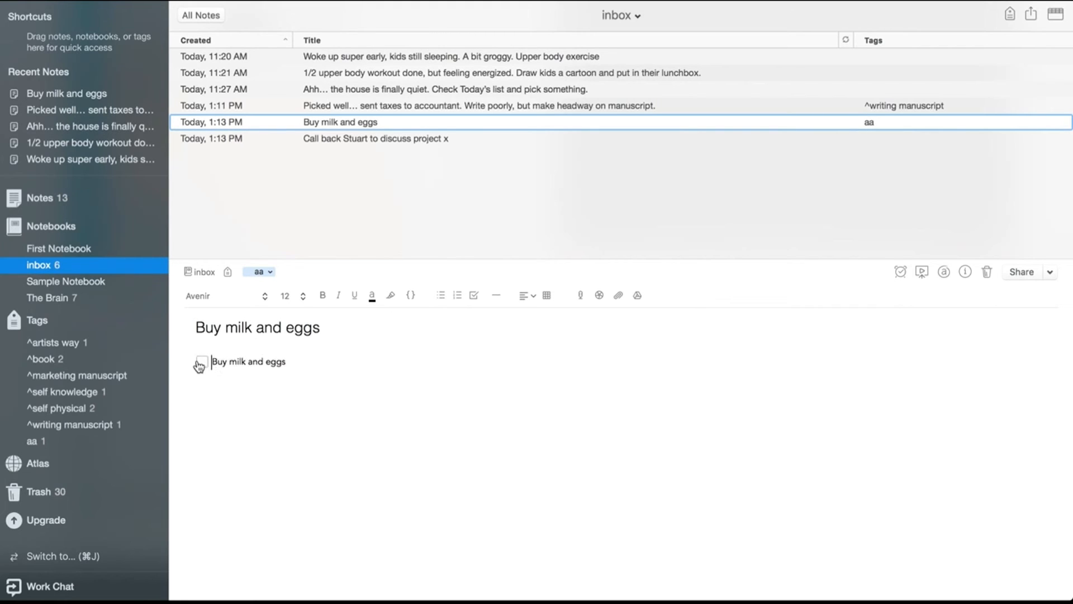
left_click(314, 388)
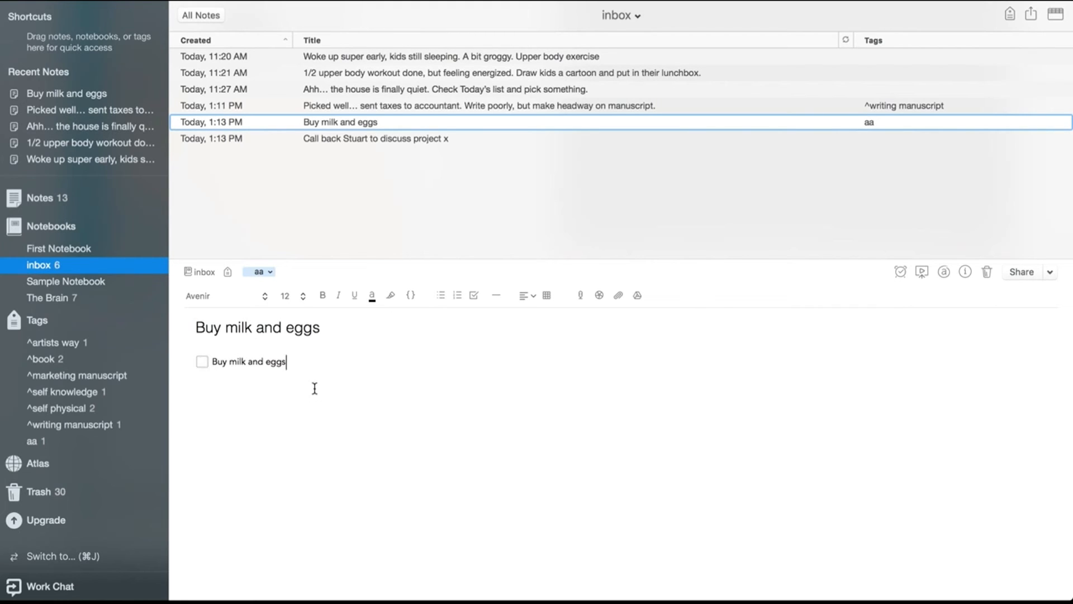
Turn the 'Call back Stuart to discuss project x' note's body line into a checkbox and tag the note aa
left_click(353, 140)
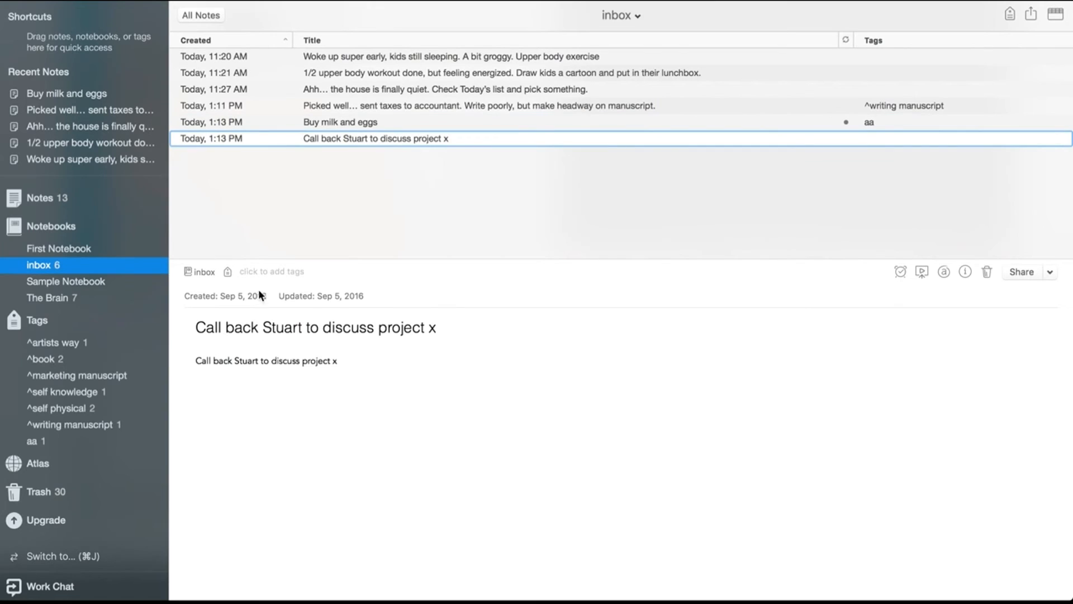
left_click(196, 360)
key("super+shift+t")
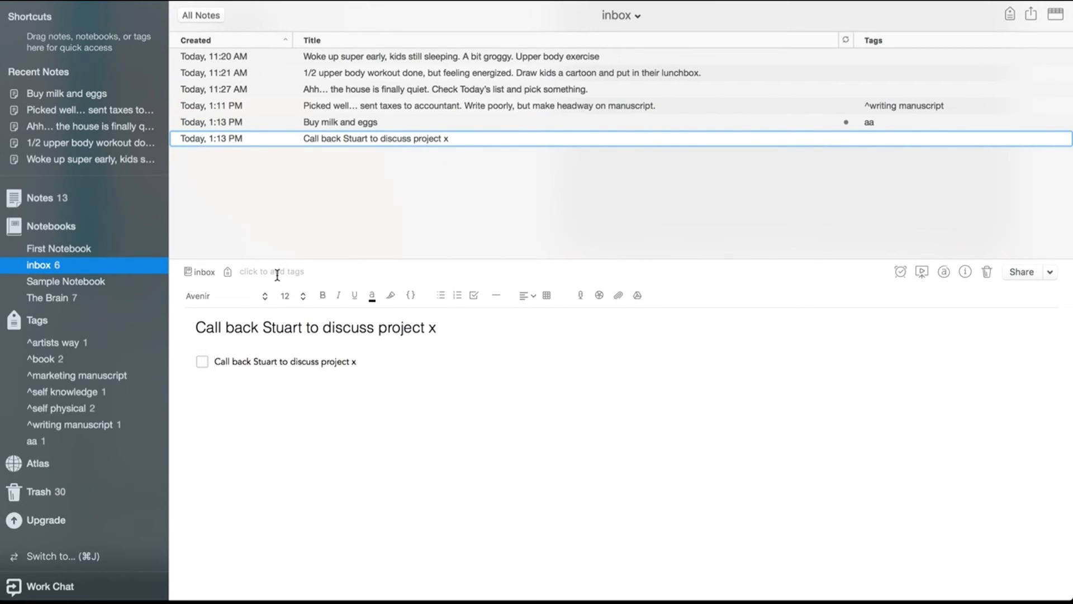
left_click(277, 274)
type("aa")
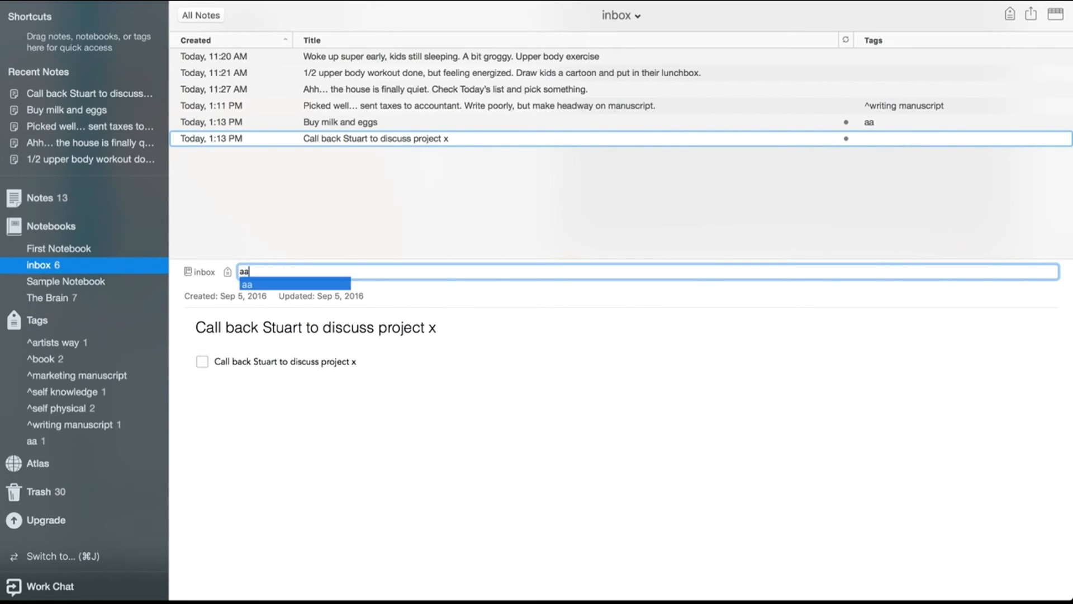
key("Return")
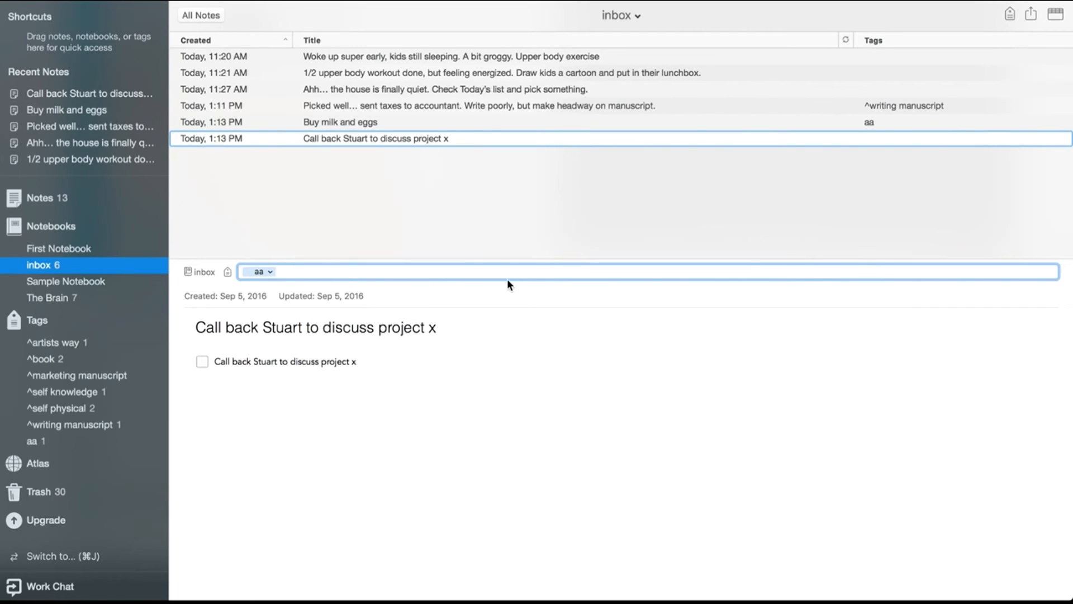
Create a new note in inbox titled 'The end of the day' and place the cursor in its body
left_click(393, 123)
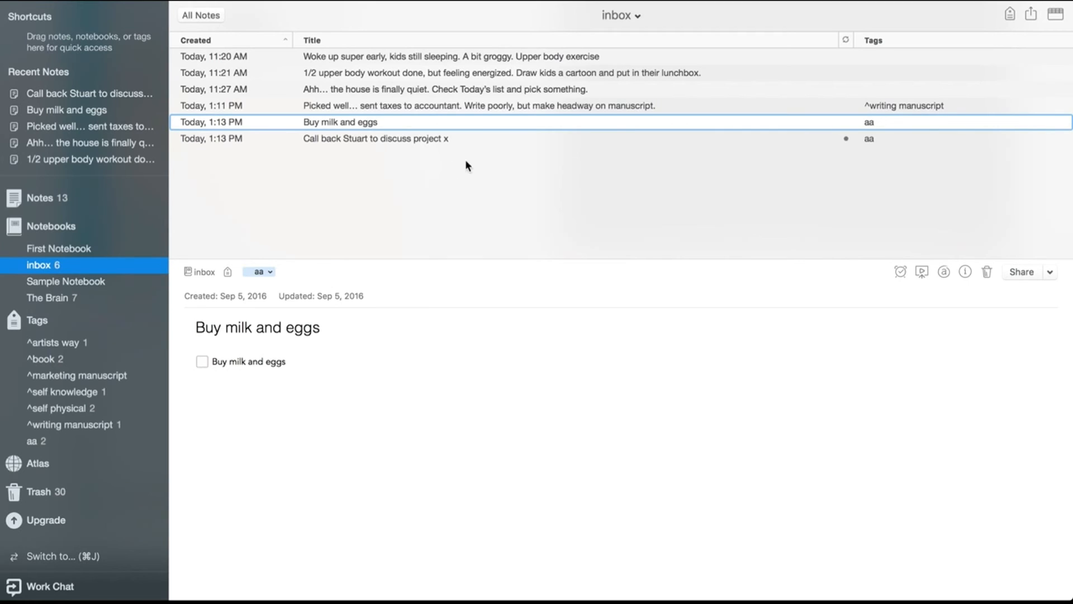
left_click(408, 145)
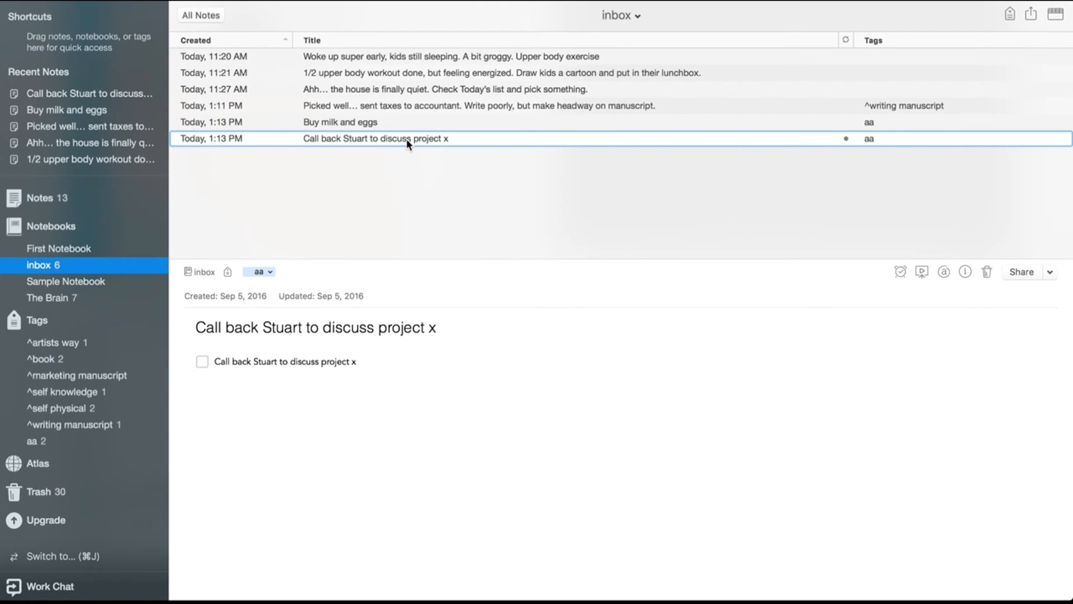
key("super+n")
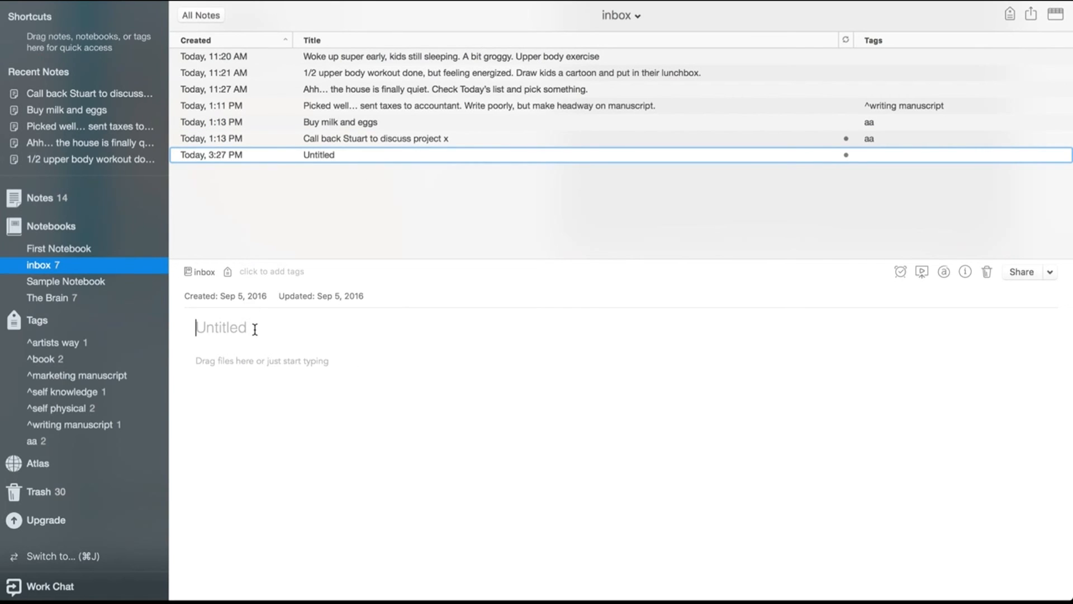
type("The end of the day")
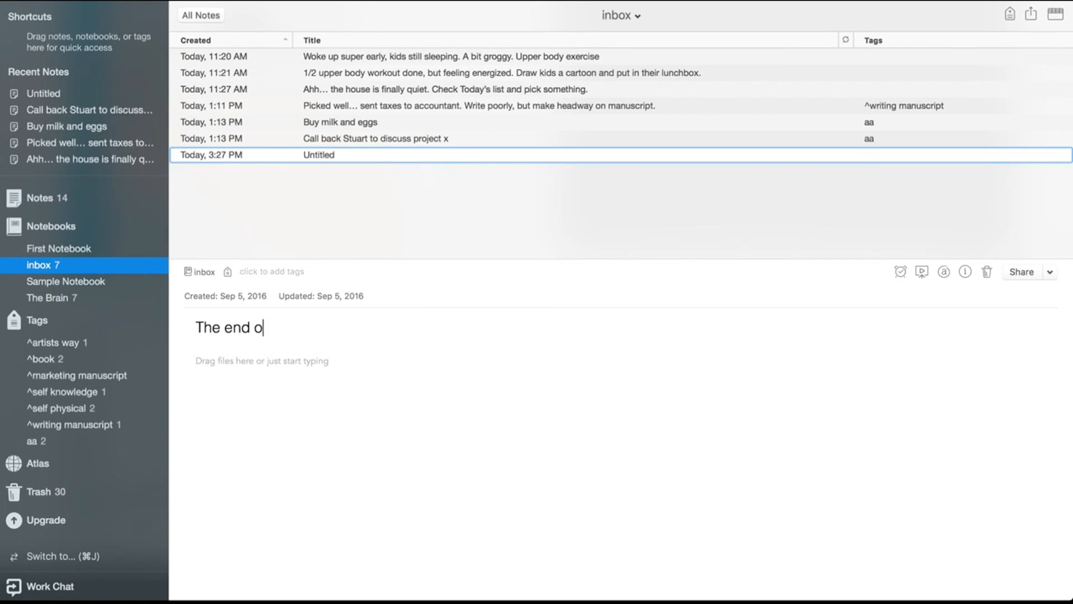
left_click(207, 363)
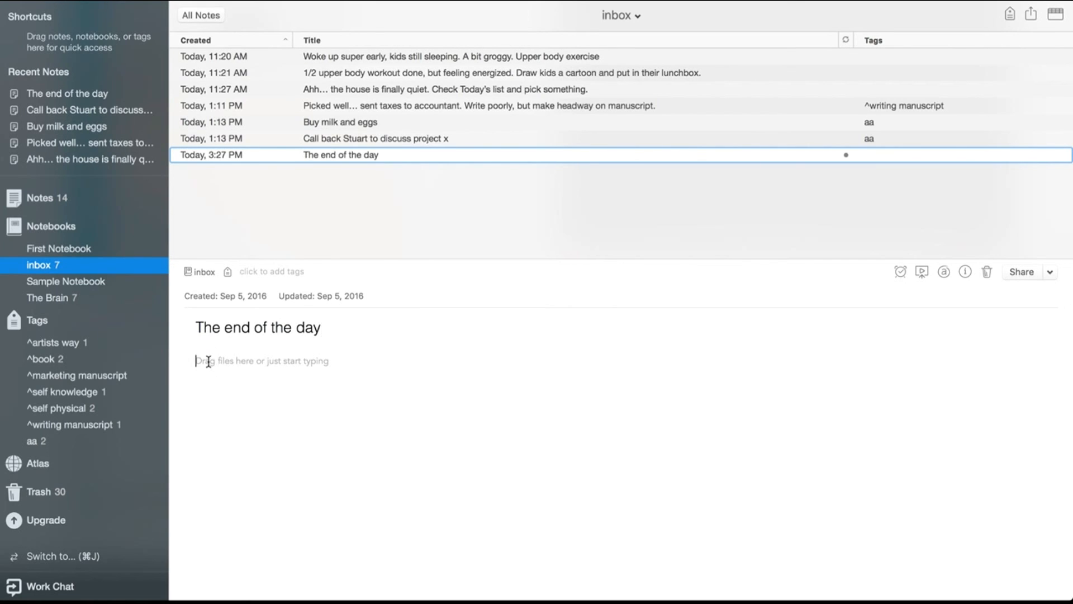
Write 'When you first wake up tomorrow morning...' in the body of 'The end of the day' note
type("o")
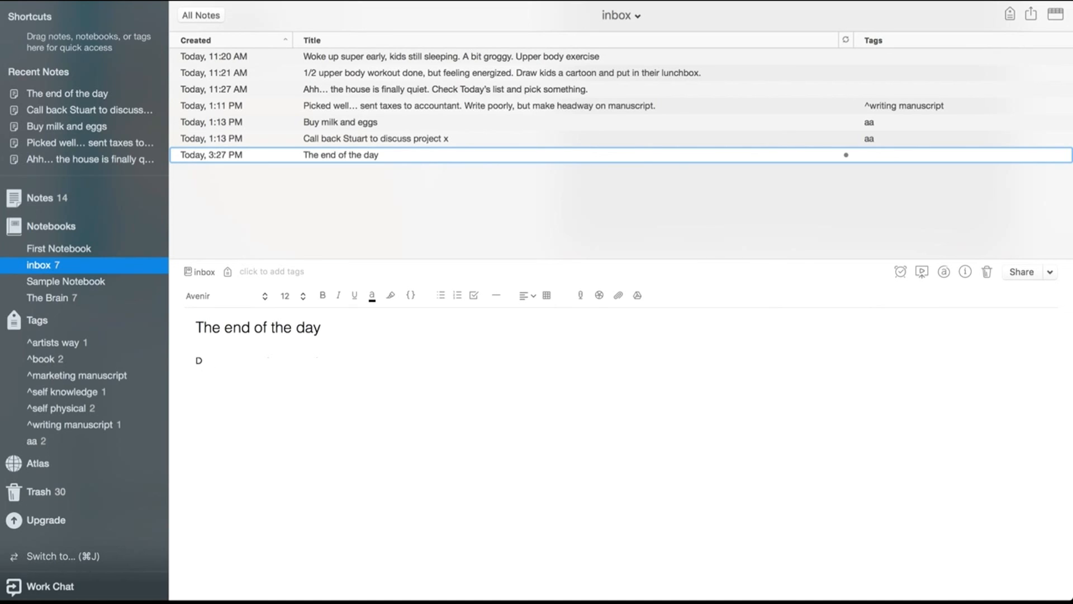
key("BackSpace")
type("w")
key("BackSpace")
key("BackSpace")
key("BackSpace")
key("BackSpace")
key("BackSpace")
type("When you first wake up tomorrow morning...")
Select all seven notes in the inbox and move them to The Brain notebook
left_click(323, 57)
left_click(330, 155, "shift")
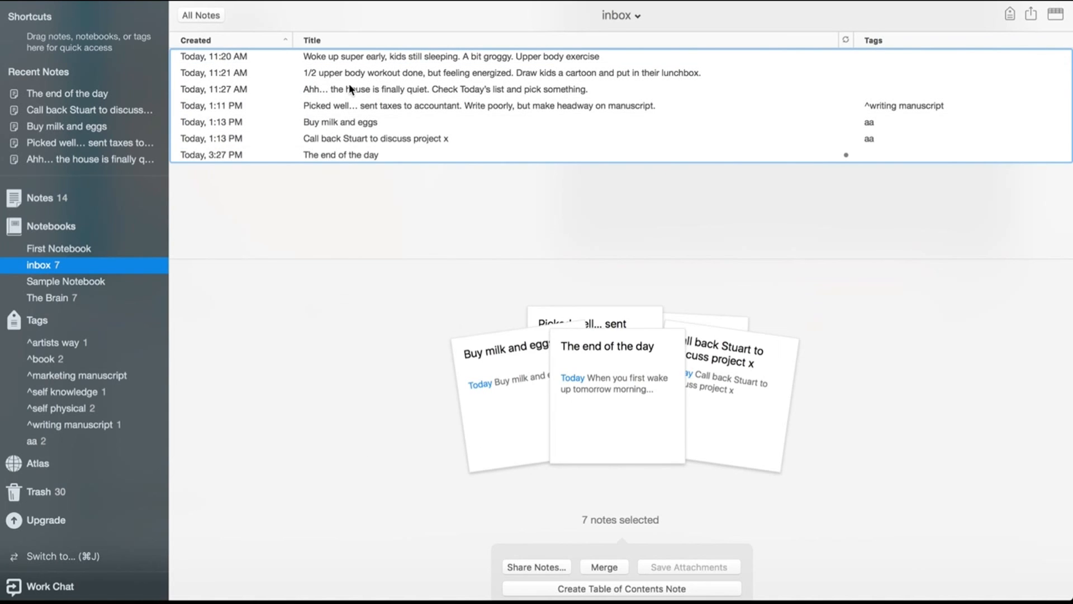
right_click(514, 105)
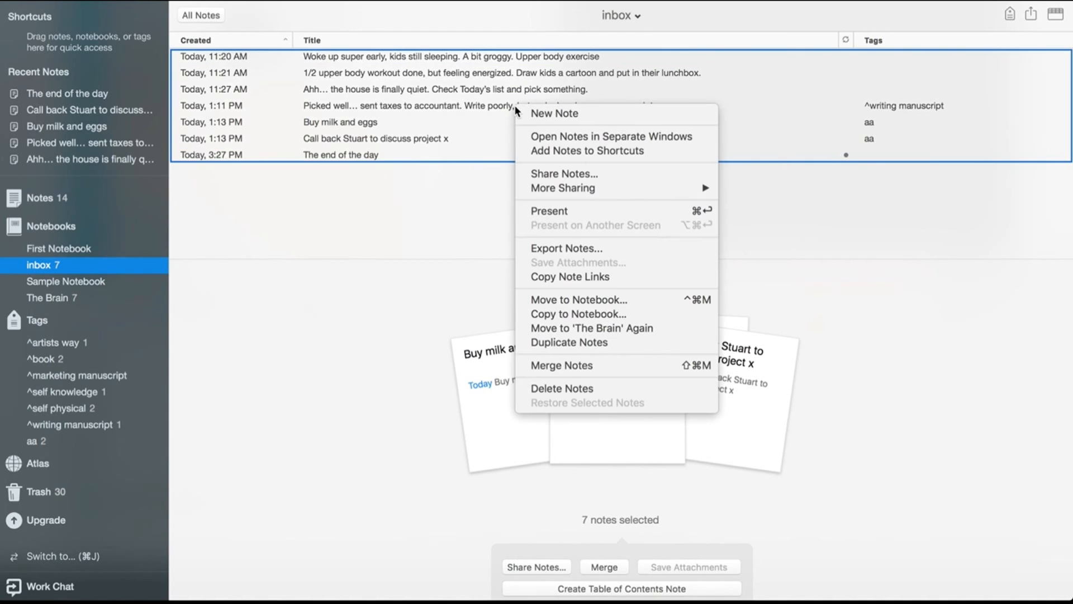
left_click(586, 300)
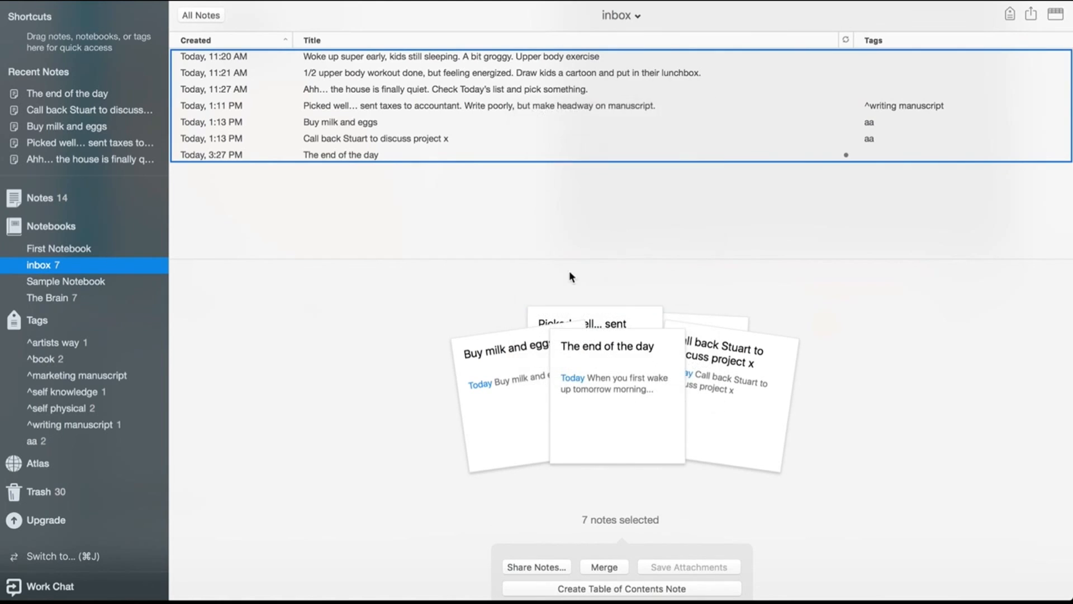
left_click(427, 136)
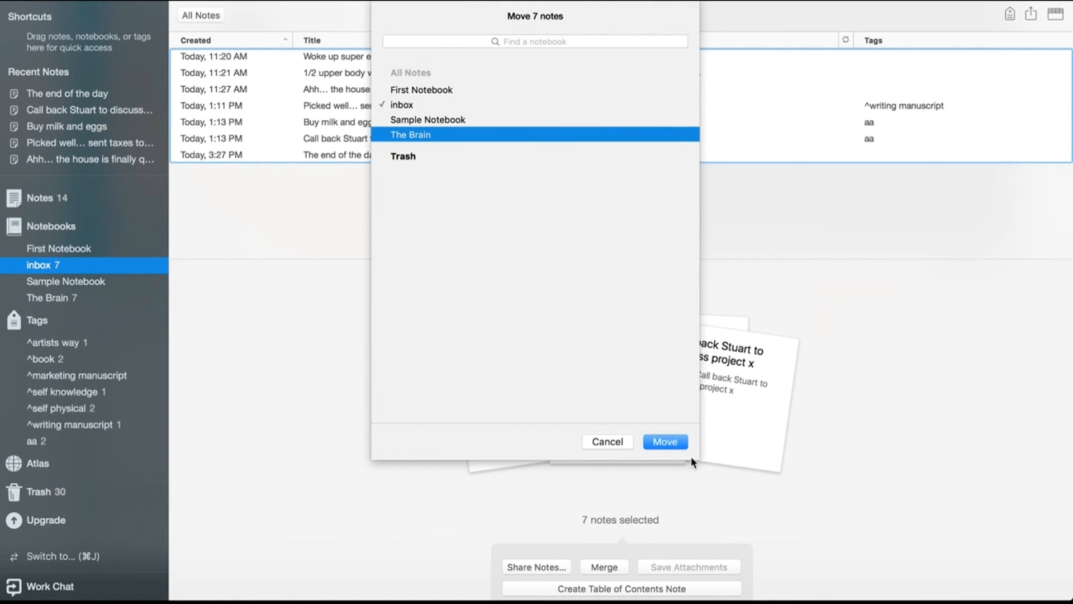
left_click(670, 441)
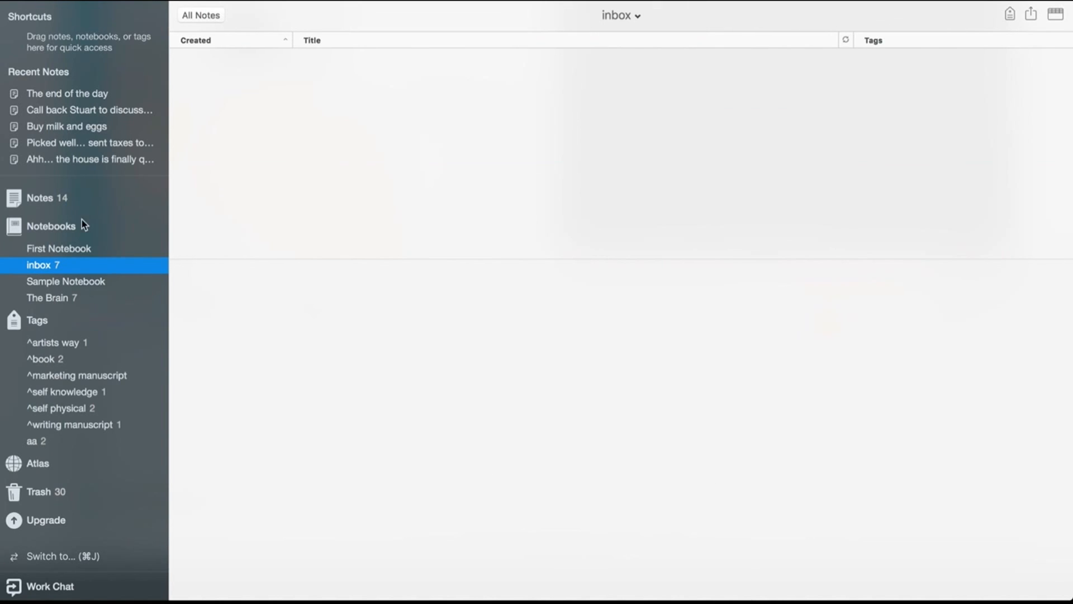